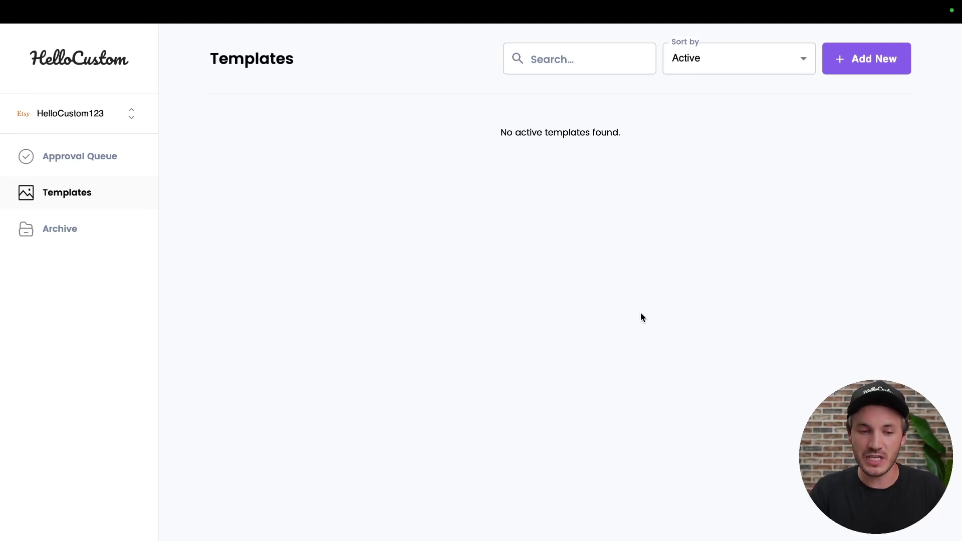
- Start a new template and upload the floral NURSE design PDF into the editor
left_click(852, 66)
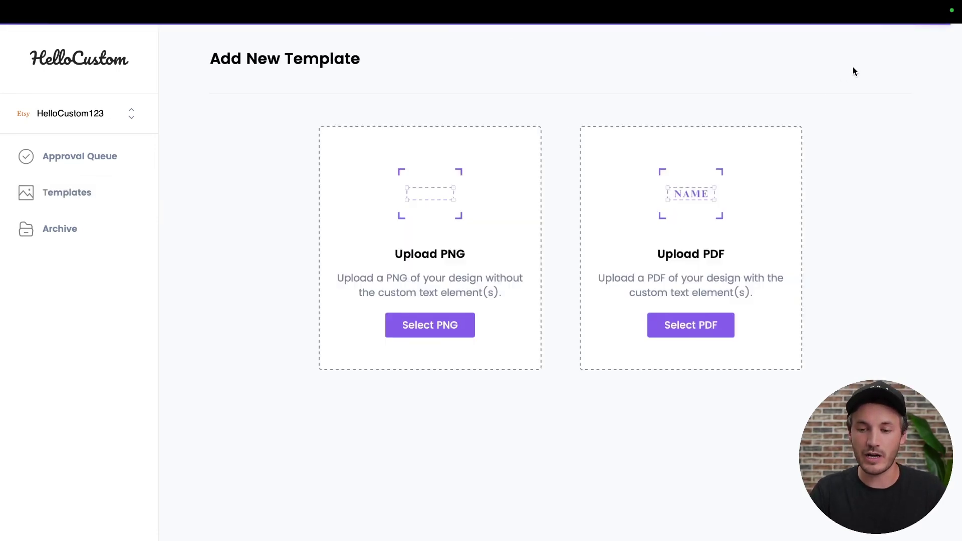
left_click(691, 326)
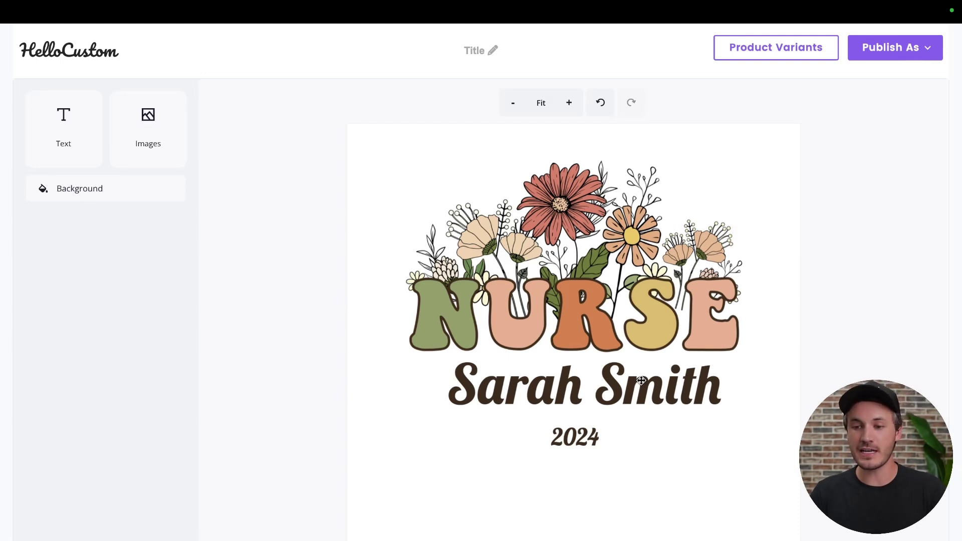
- Title the template 'Nurse Shirt Example'
left_click(883, 50)
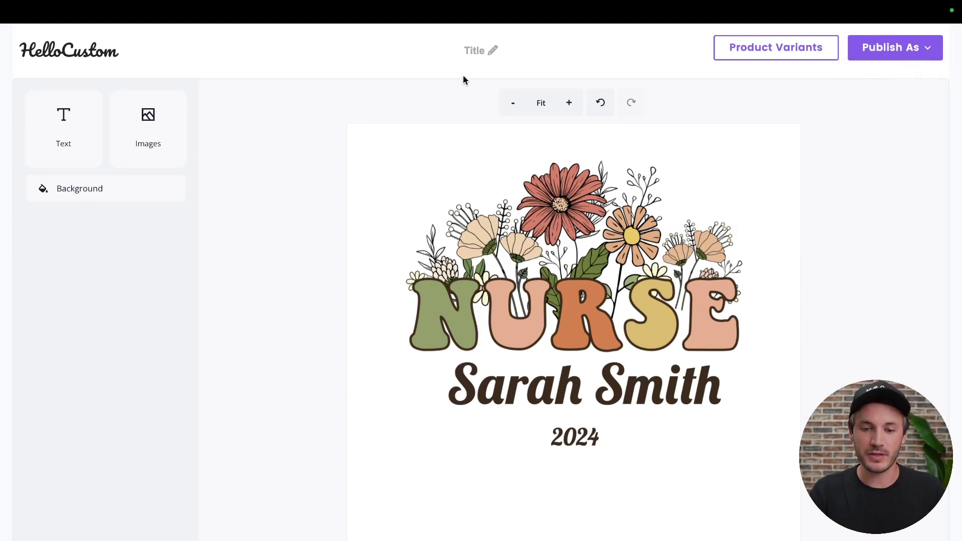
left_click(481, 50)
type("Nurse ")
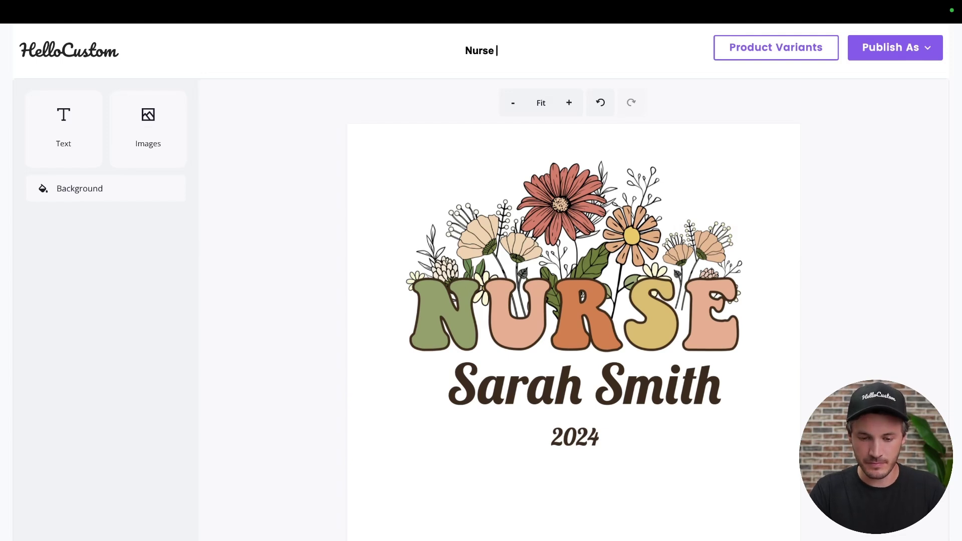
type("Shirt Example")
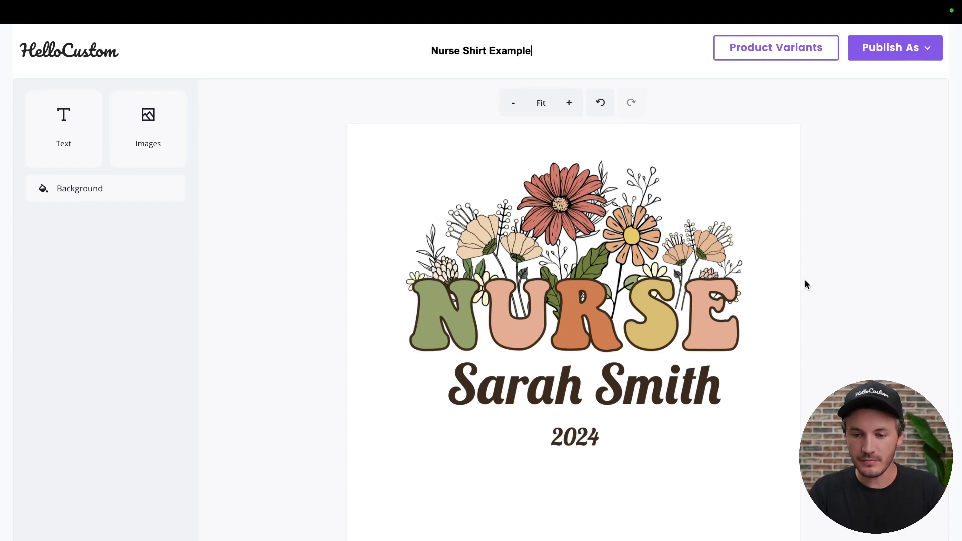
- Tag the name text as Name and the 2024 text as Date
left_click(695, 382)
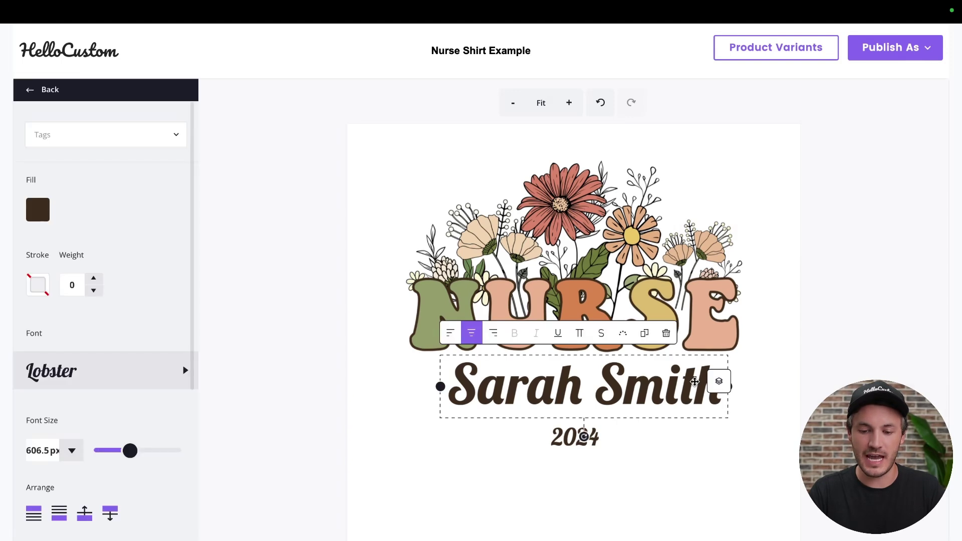
left_click(145, 139)
left_click(133, 166)
left_click(296, 314)
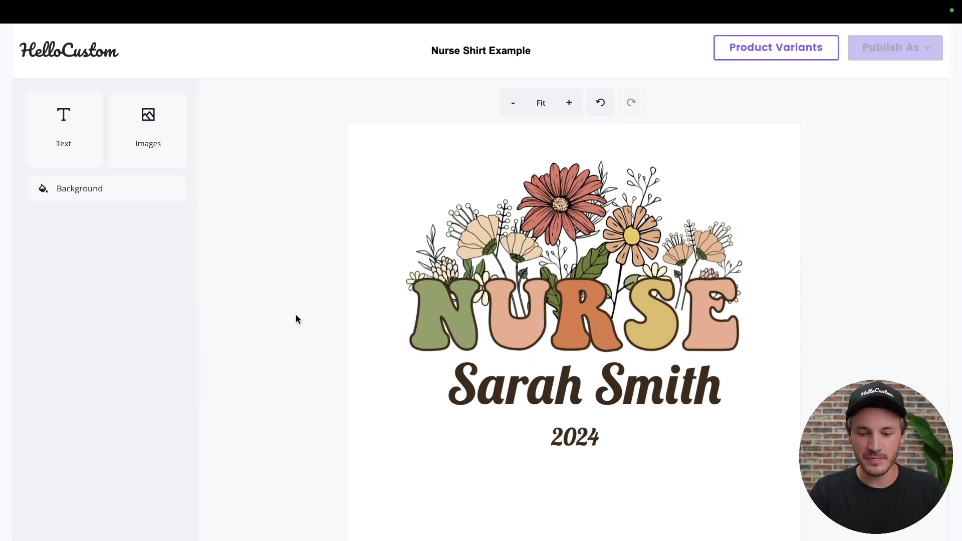
left_click(587, 443)
left_click(129, 143)
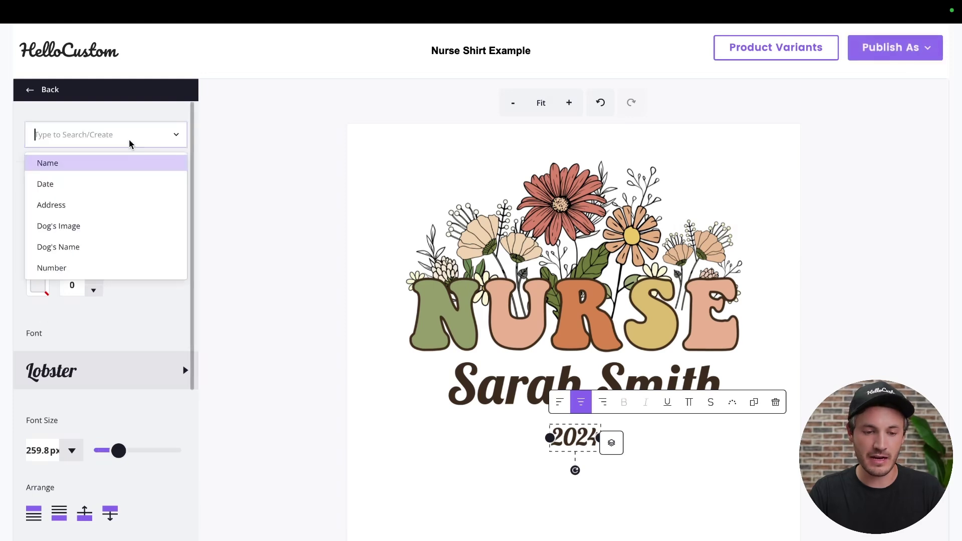
left_click(123, 183)
left_click(339, 354)
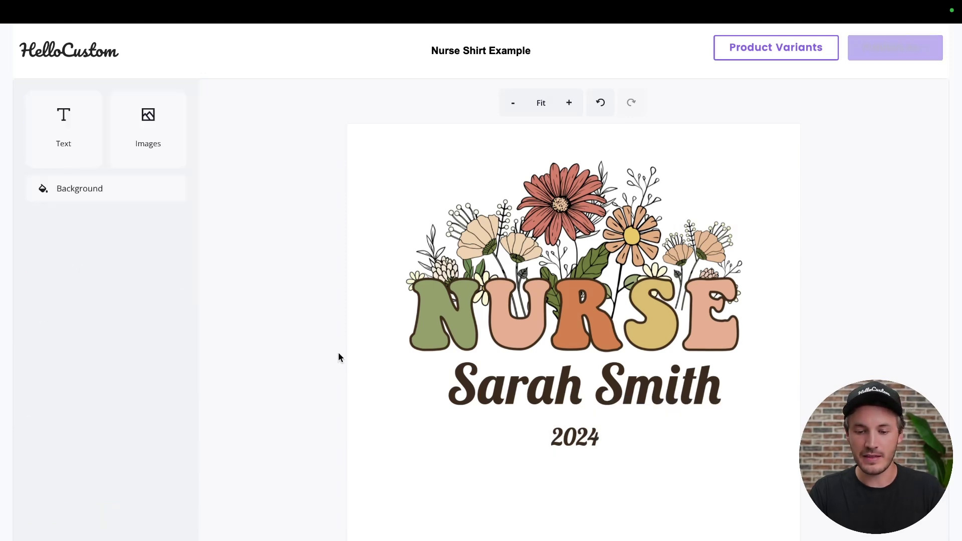
- Link the template to the Double Graphic Etsy listing and confirm its SKU
left_click(795, 49)
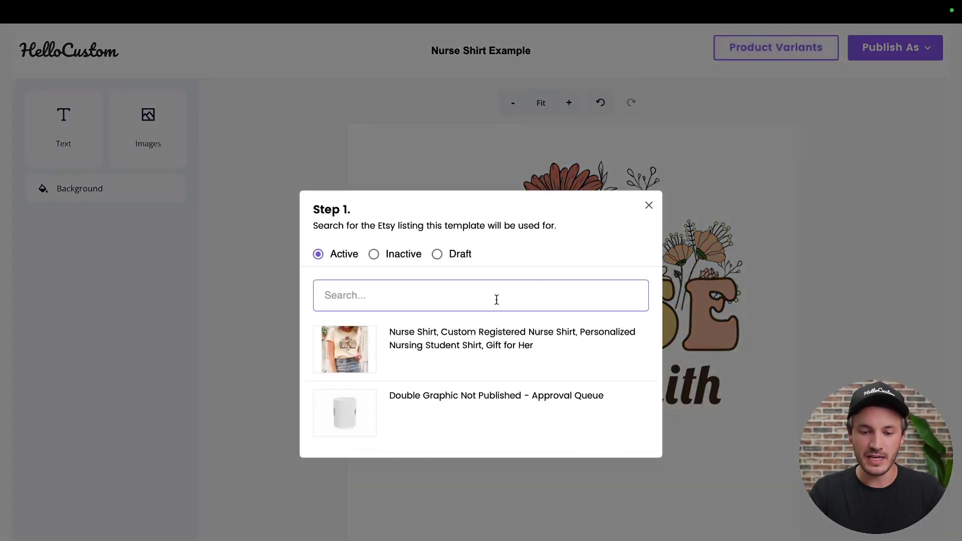
left_click(411, 408)
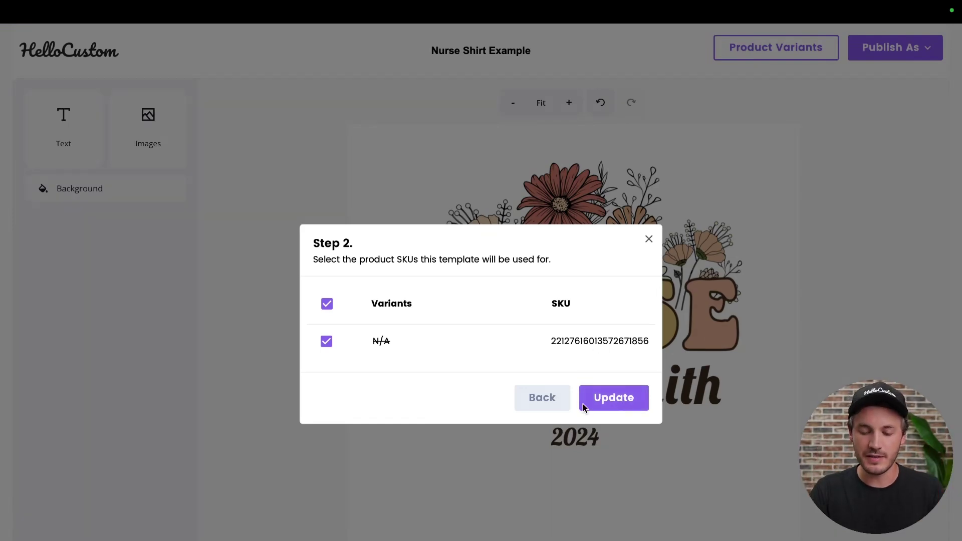
left_click(601, 405)
left_click(887, 49)
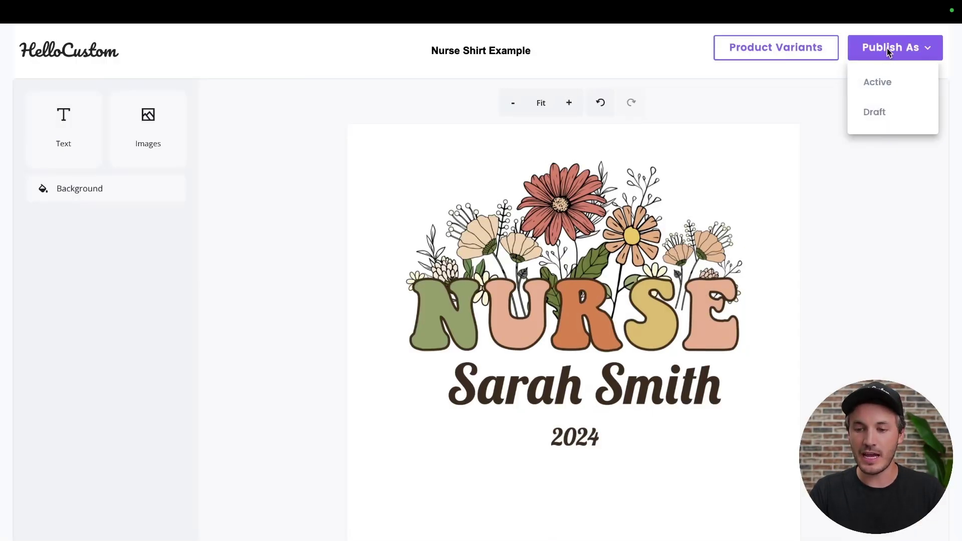
- Publish the template as Active with both multi-graphic product graphics marked personalized
left_click(878, 82)
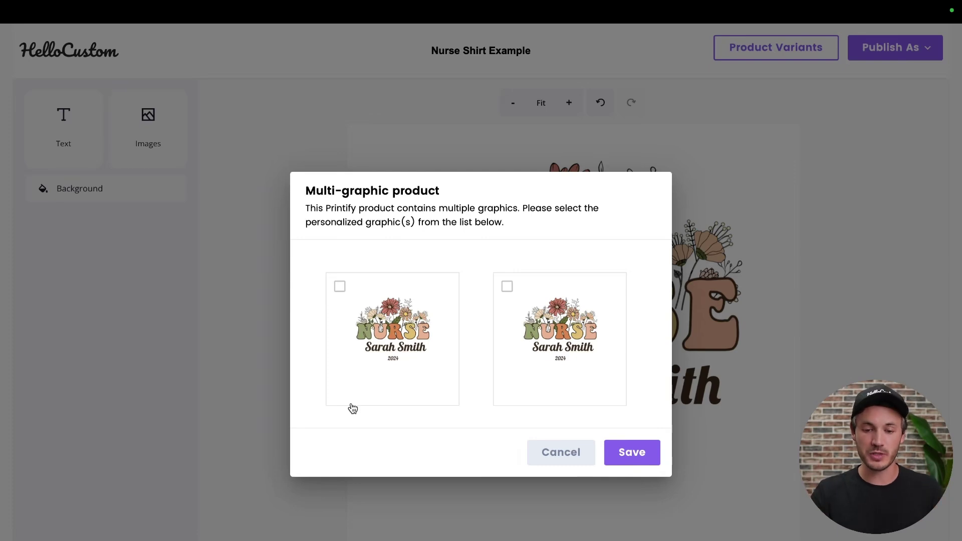
left_click(340, 287)
left_click(507, 287)
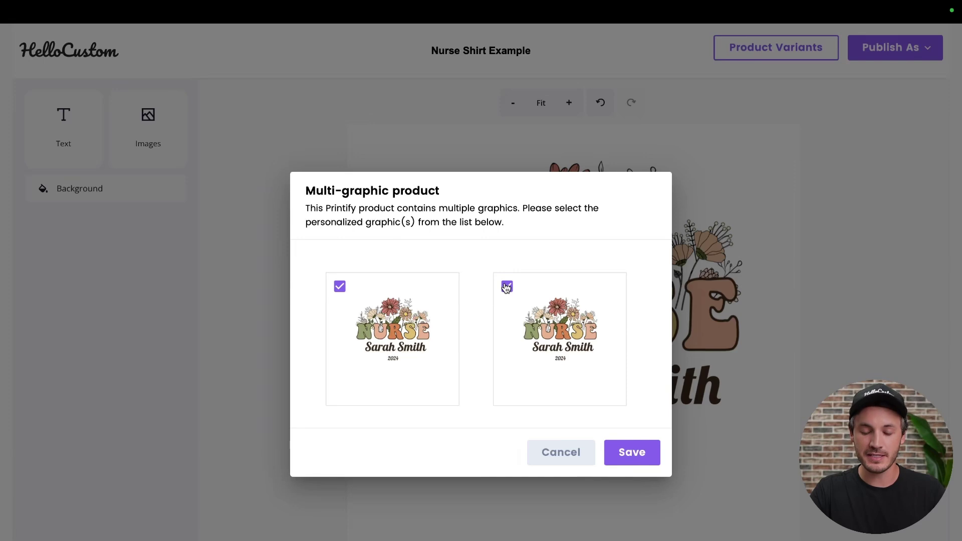
left_click(638, 451)
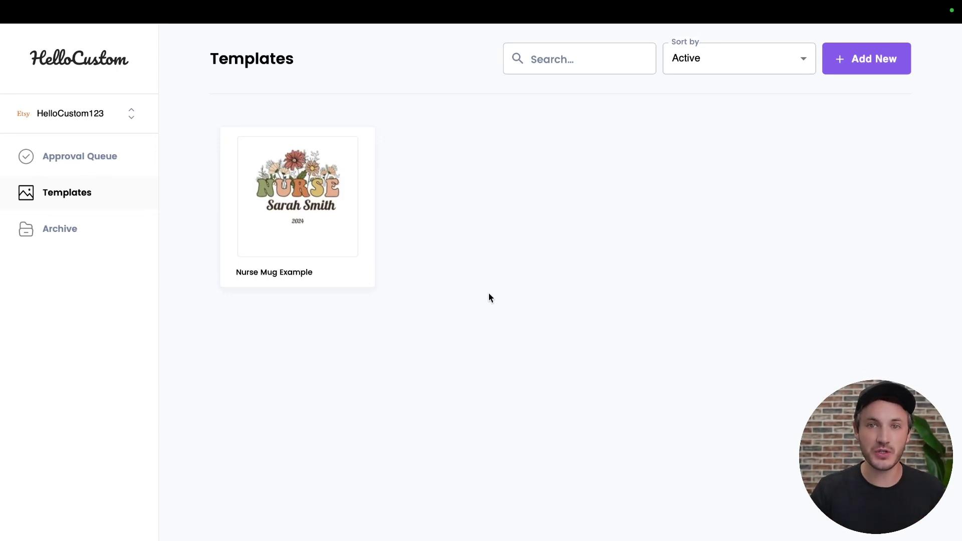
- Reopen the Nurse Mug Example template from the Templates page
left_click(343, 239)
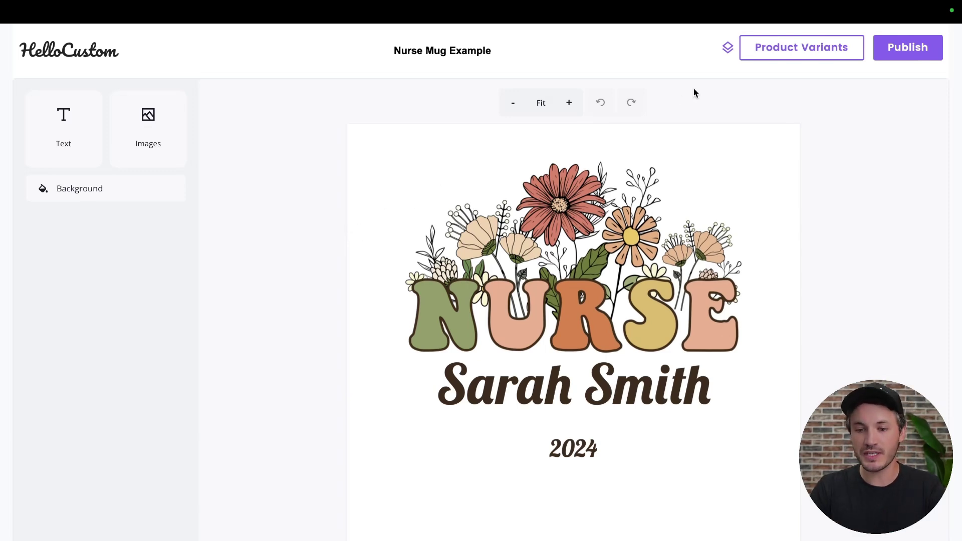
left_click(728, 51)
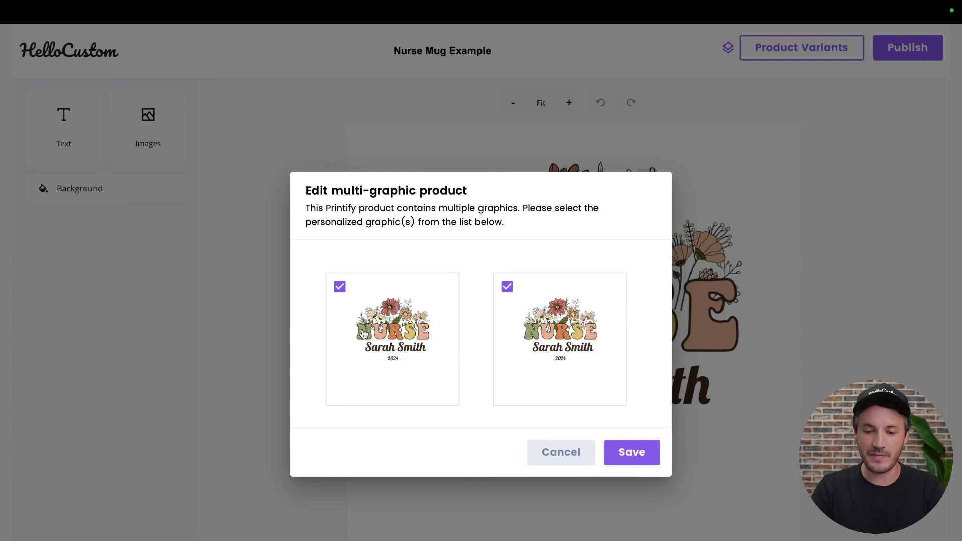
left_click(509, 289)
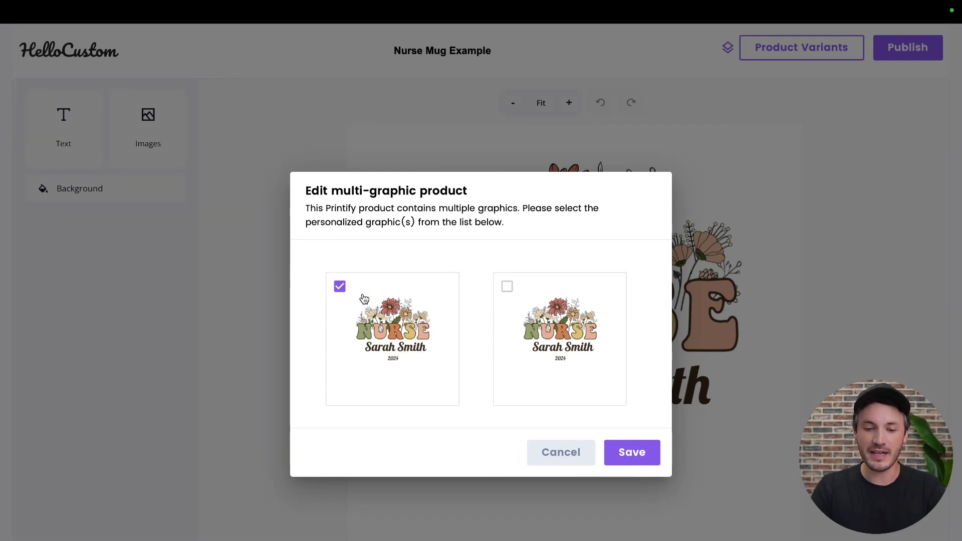
left_click(340, 287)
left_click(340, 286)
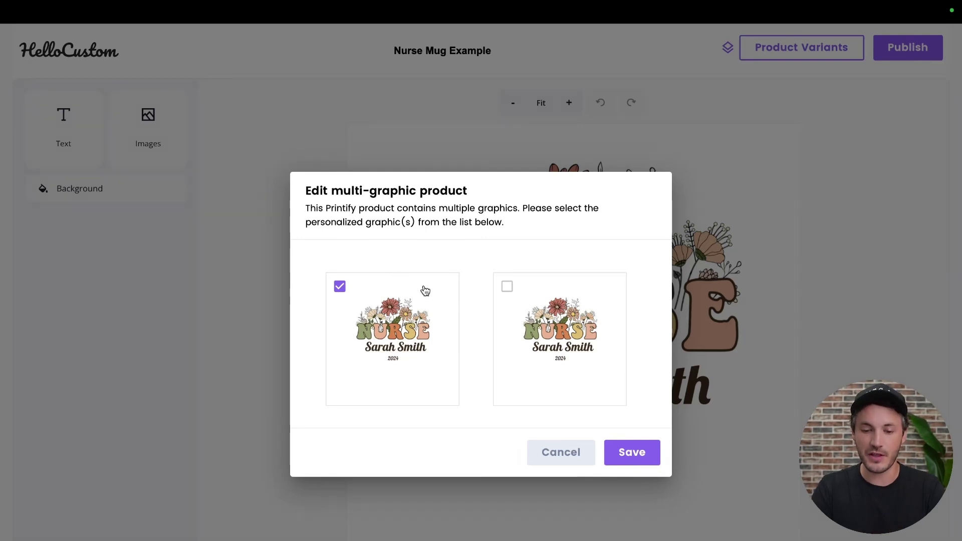
left_click(507, 287)
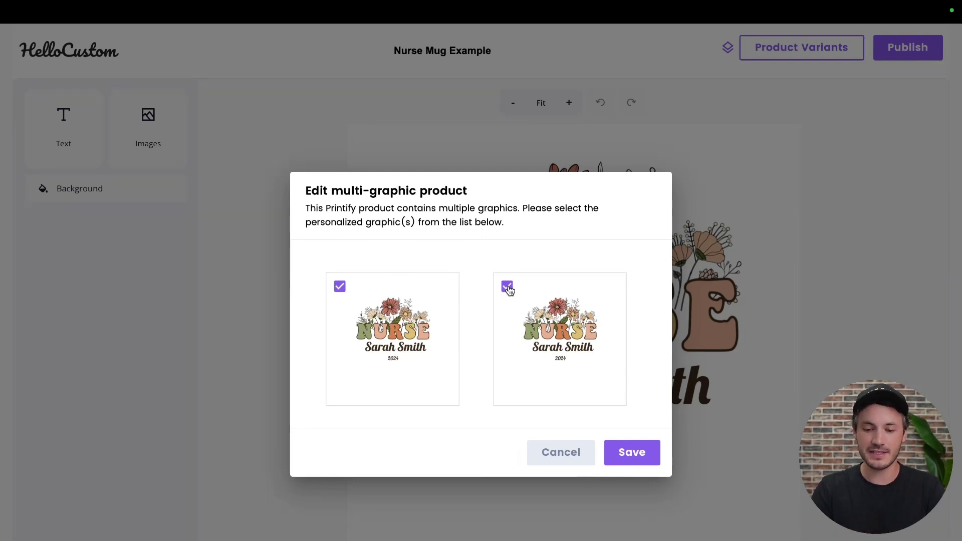
- Save both graphics as personalized and publish the Nurse Mug Example template
left_click(632, 453)
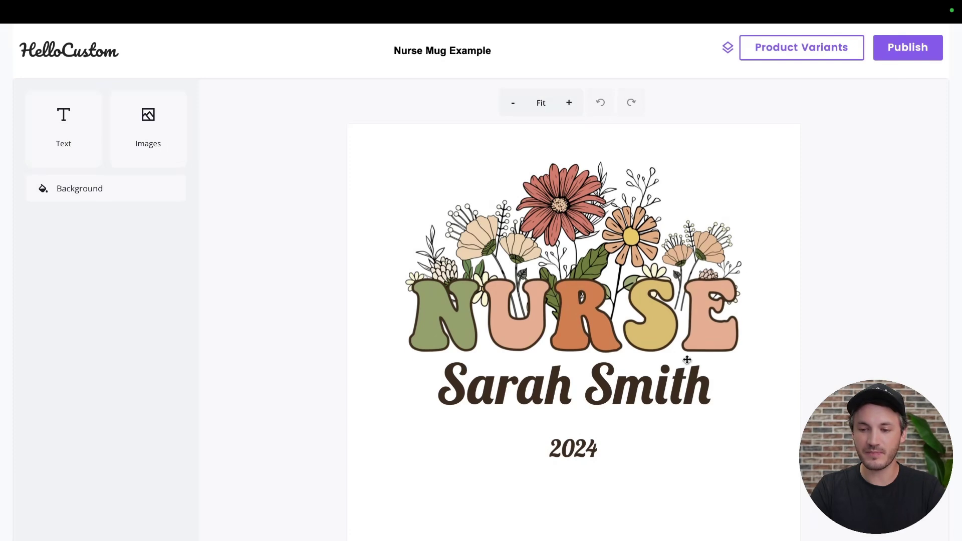
left_click(897, 59)
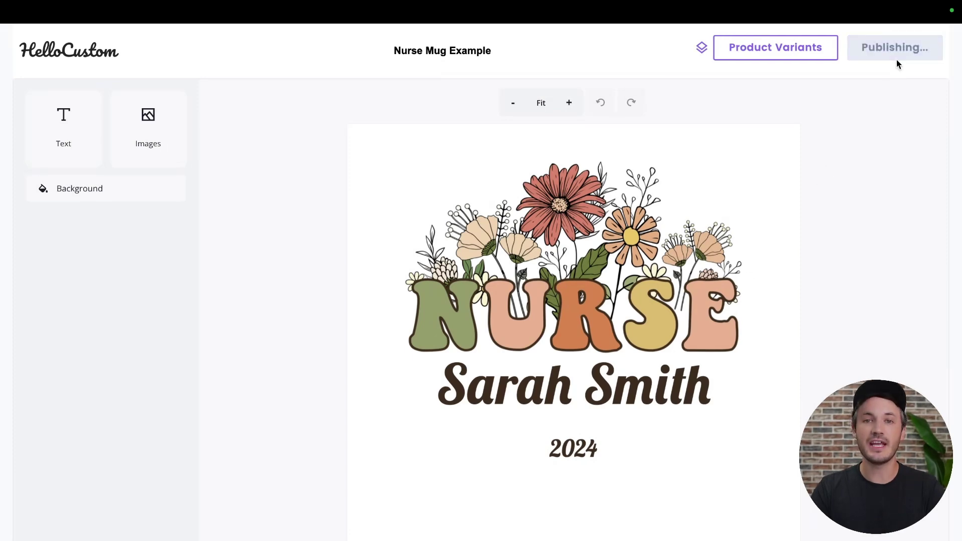